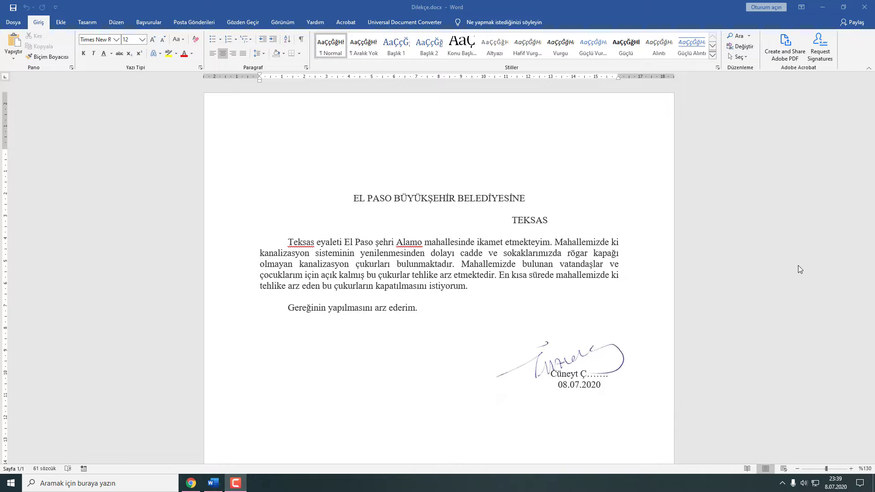
Minimize the signed Dilekçe.docx letter in Word to reveal the desktop.
left_click(822, 8)
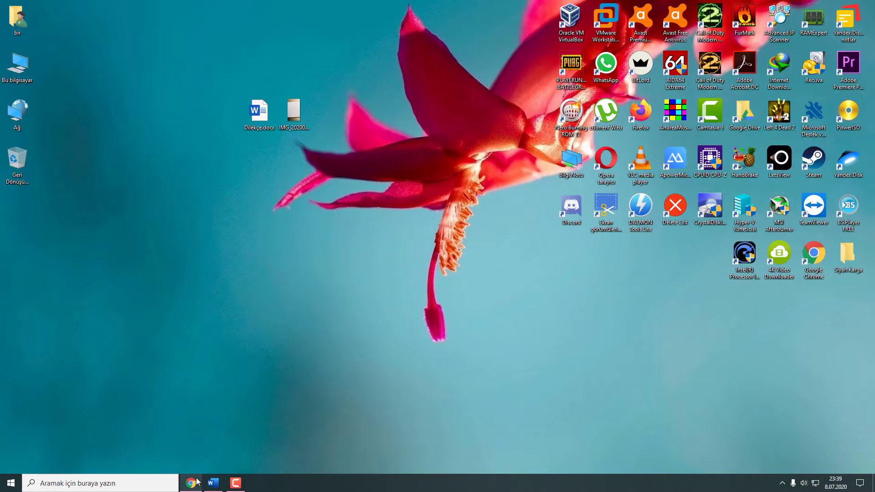
Bring up Gmail to view the İmza email's signature photo, then close the browser.
left_click(197, 482)
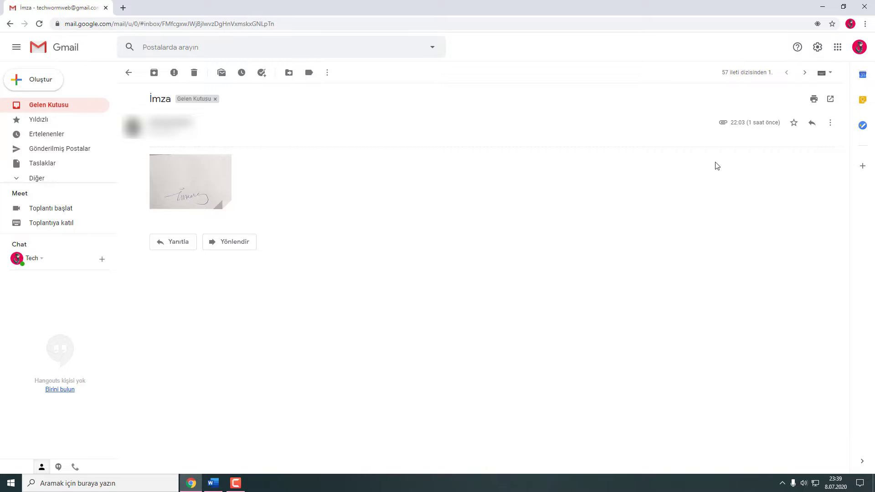
left_click(864, 6)
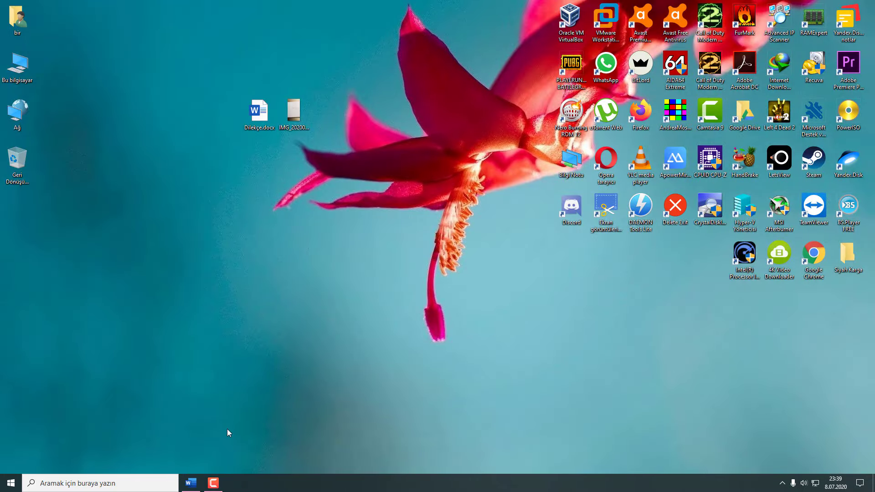
Close the signed letter, reopen the unsigned Dilekçe.docx from the desktop, then minimize Word.
left_click(194, 482)
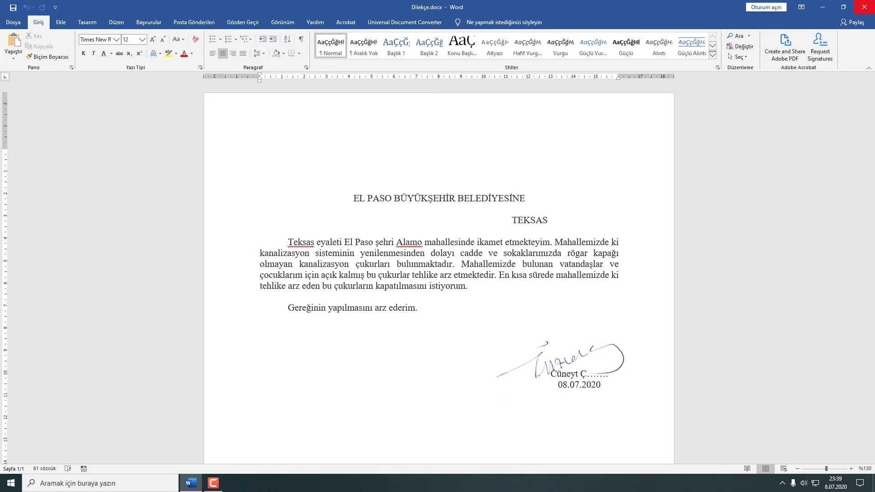
left_click(864, 6)
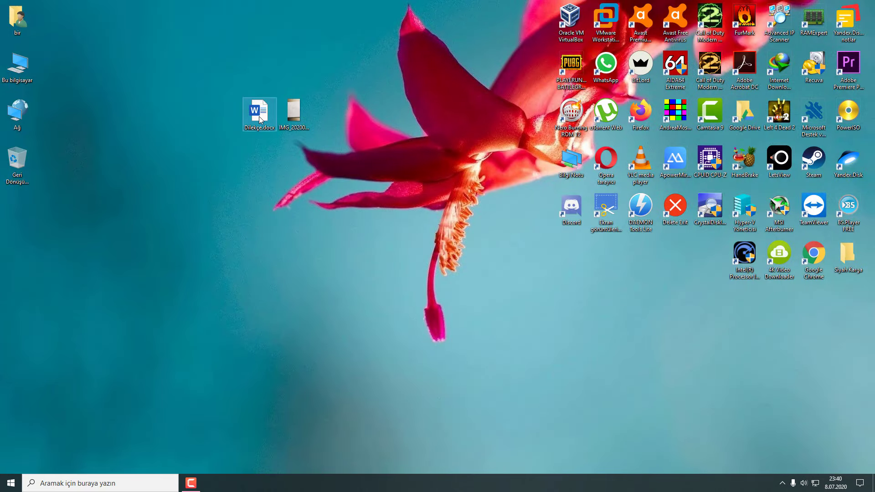
double_click(259, 114)
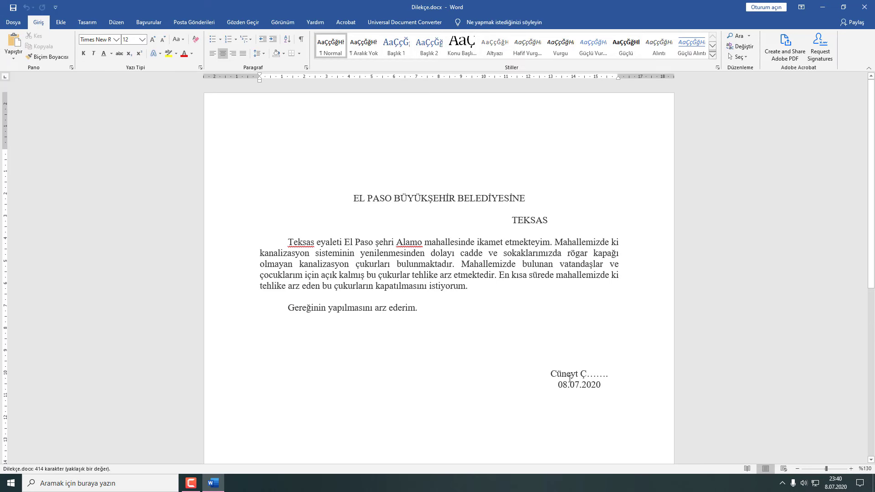
left_click(822, 7)
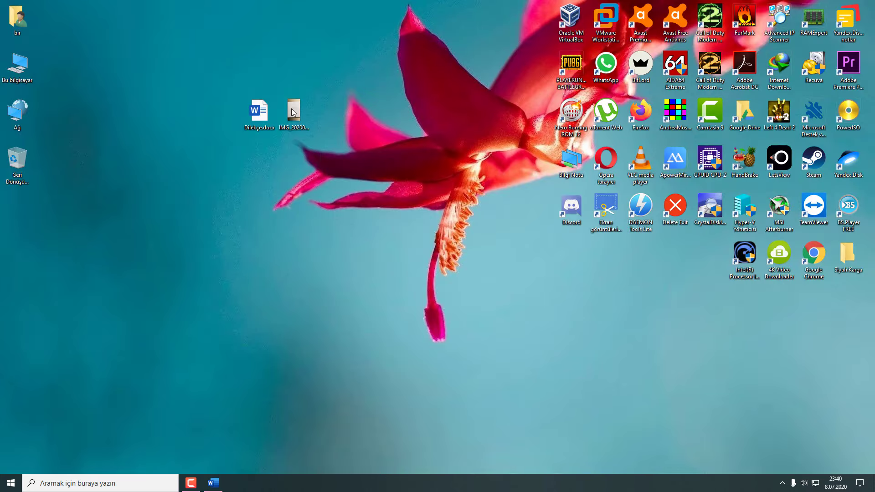
double_click(292, 112)
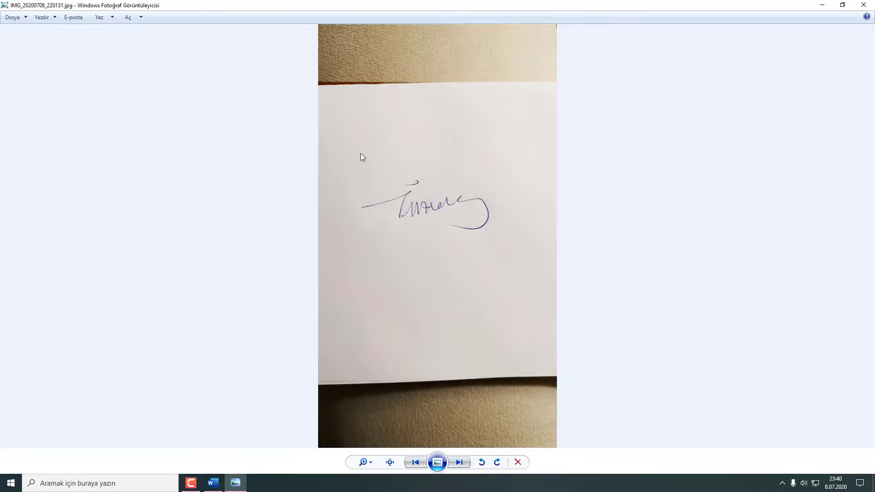
left_click(133, 18)
left_click(864, 4)
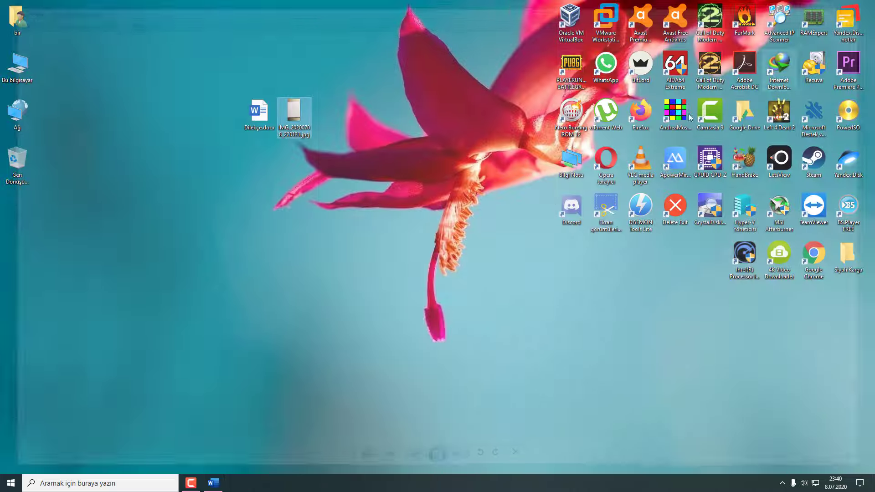
Open IMG_20200708_220131.jpg in Paint with Birlikte aç and maximize the Paint window.
right_click(284, 120)
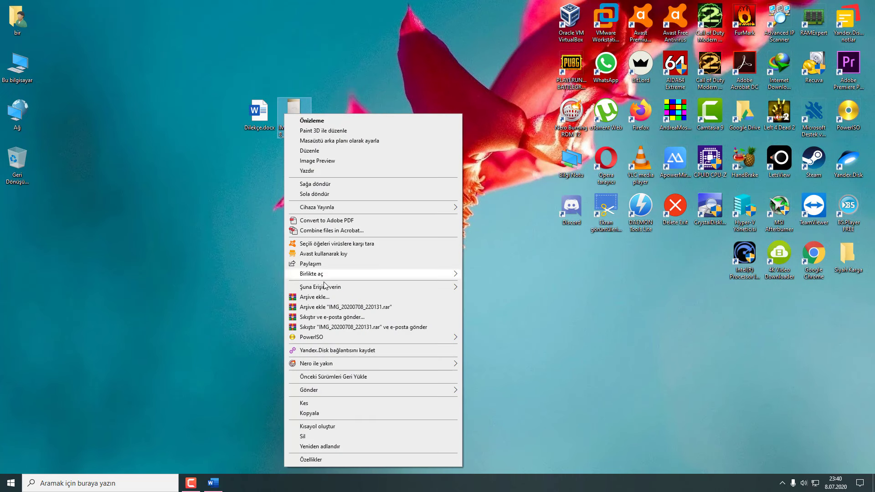
mouse_move(373, 274)
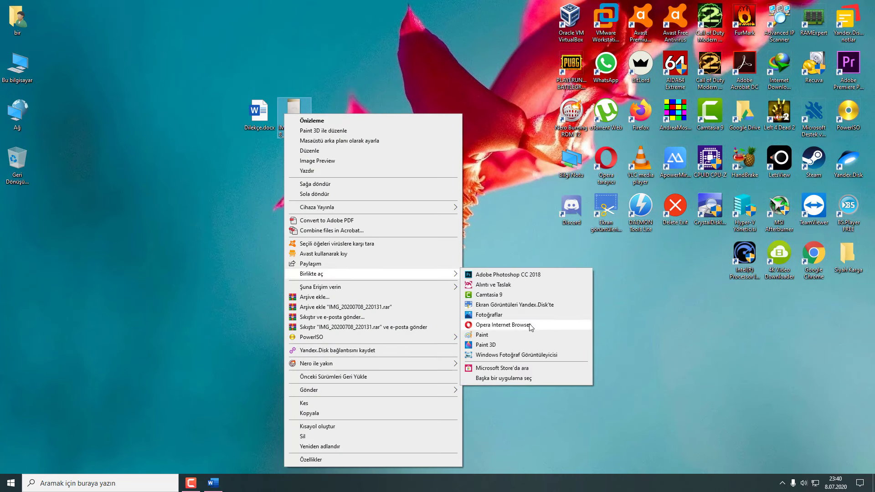
left_click(482, 335)
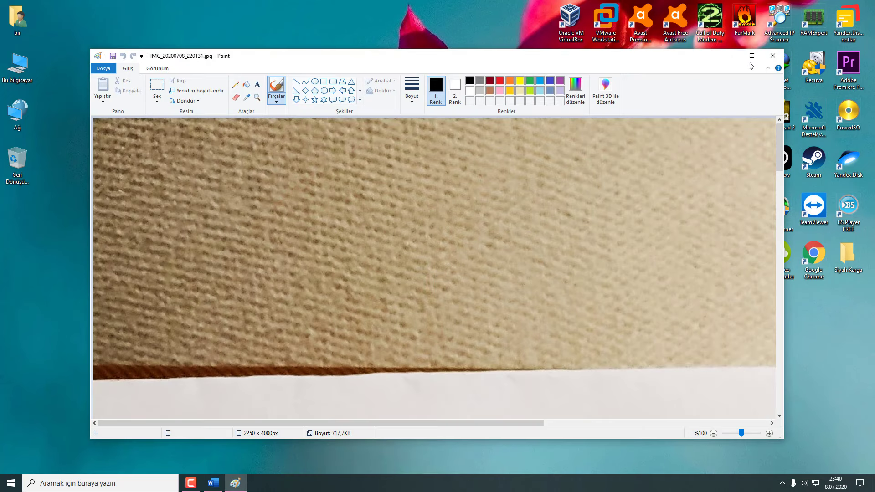
left_click(751, 57)
scroll(325, 272, "down", 15)
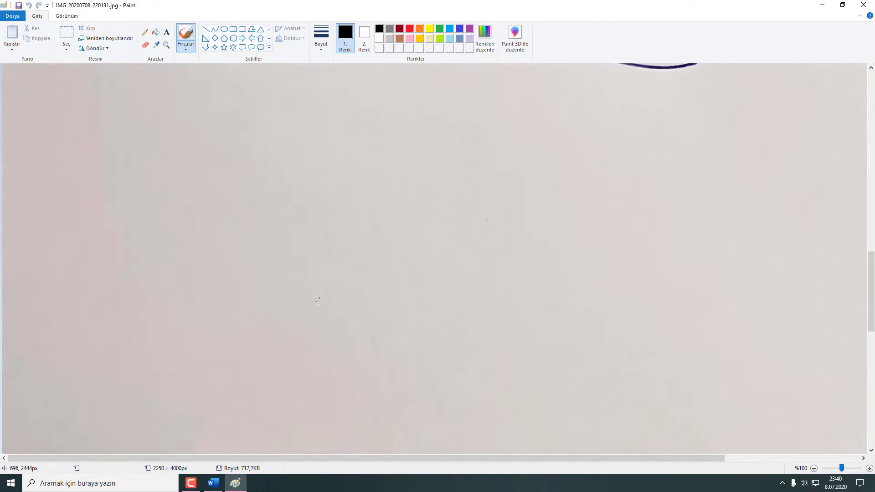
scroll(319, 312, "up", 5)
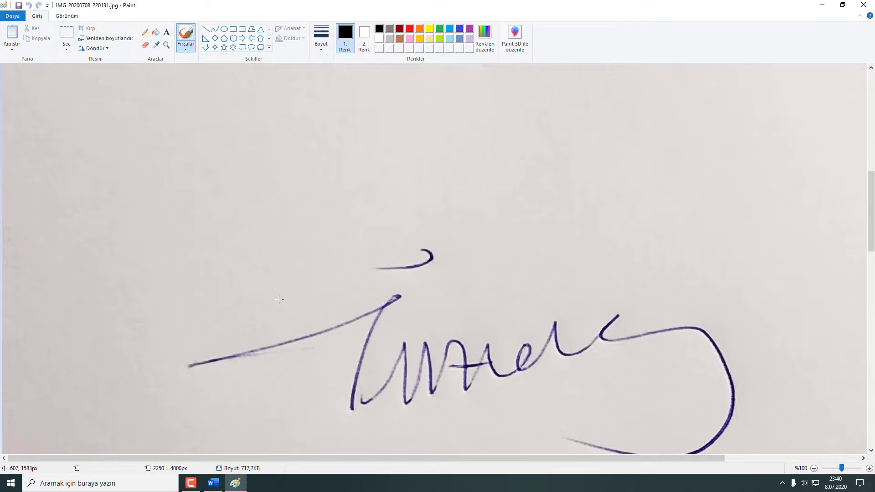
scroll(261, 298, "down", 2, "ctrl")
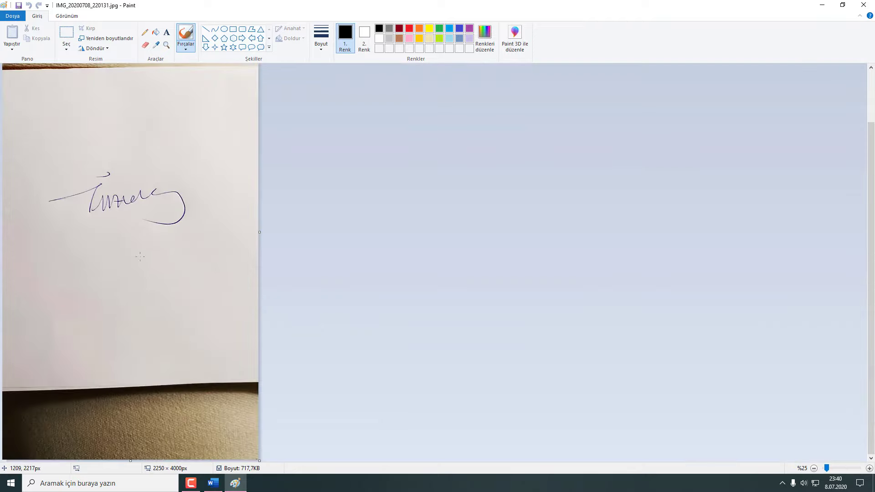
scroll(140, 256, "up", 1, "ctrl")
scroll(186, 237, "down", 2, "ctrl")
scroll(234, 216, "up", 1, "ctrl")
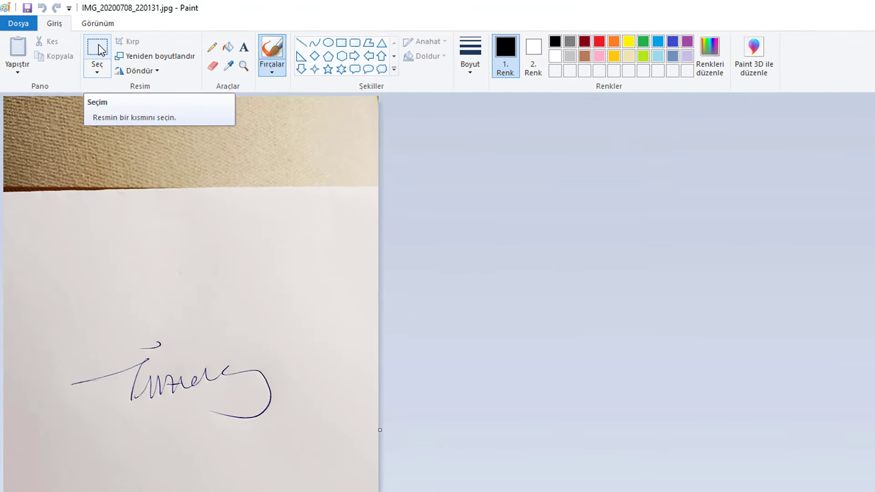
Crop the photo to a rectangular selection around the handwritten signature.
left_click(96, 52)
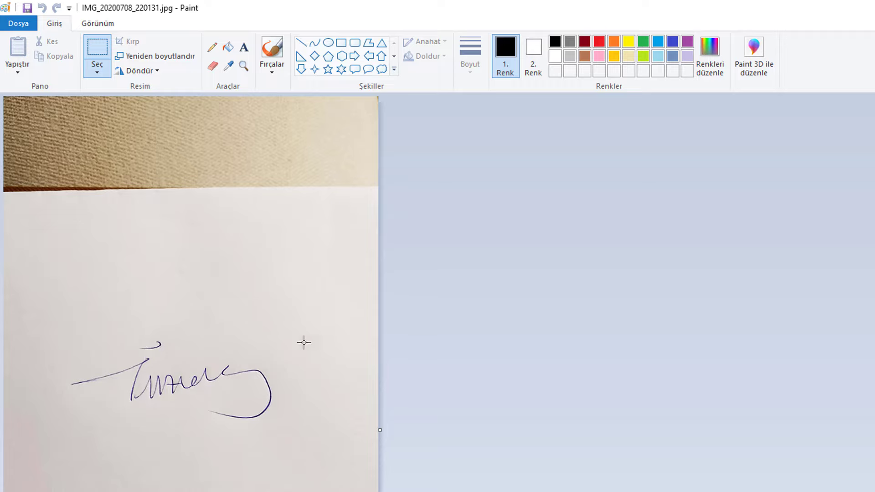
left_click_drag(58, 326, 299, 431)
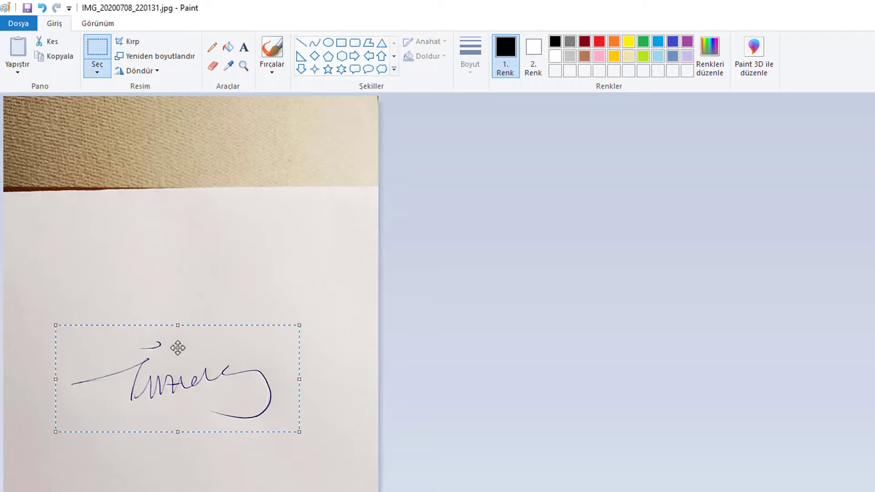
left_click(131, 42)
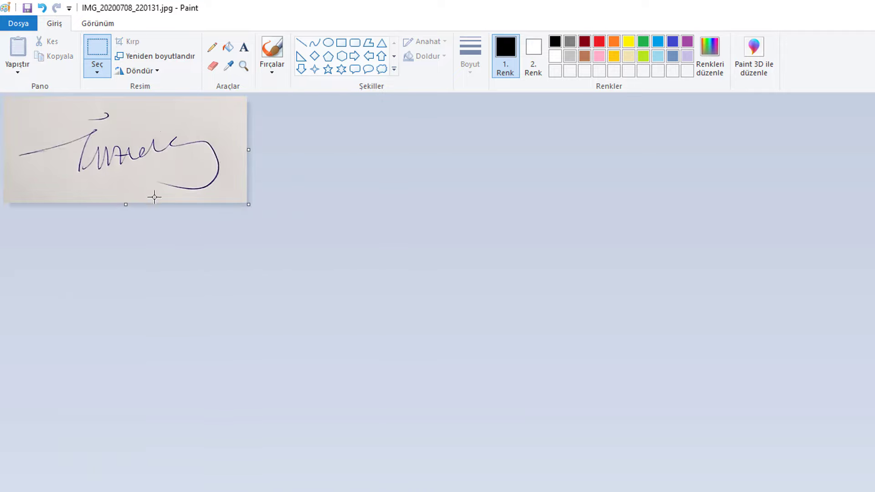
left_click(21, 24)
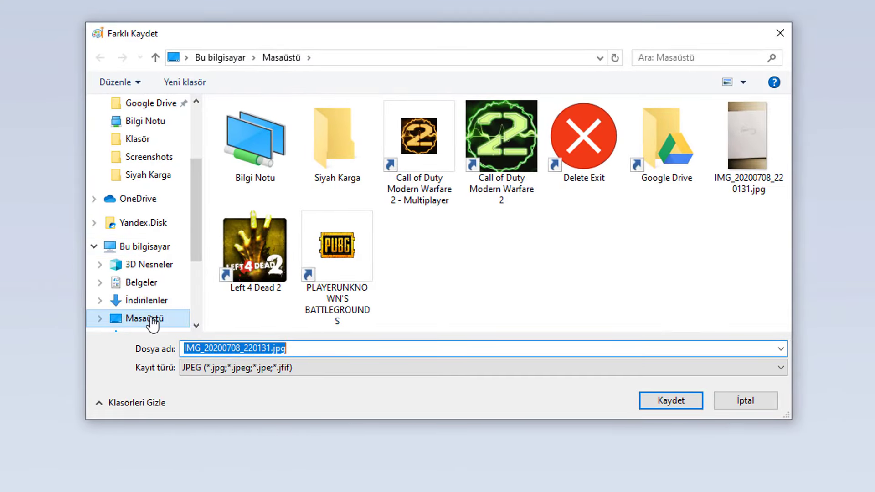
Save the cropped signature to the Desktop as the JPEG 12345.jpg.
left_click(153, 319)
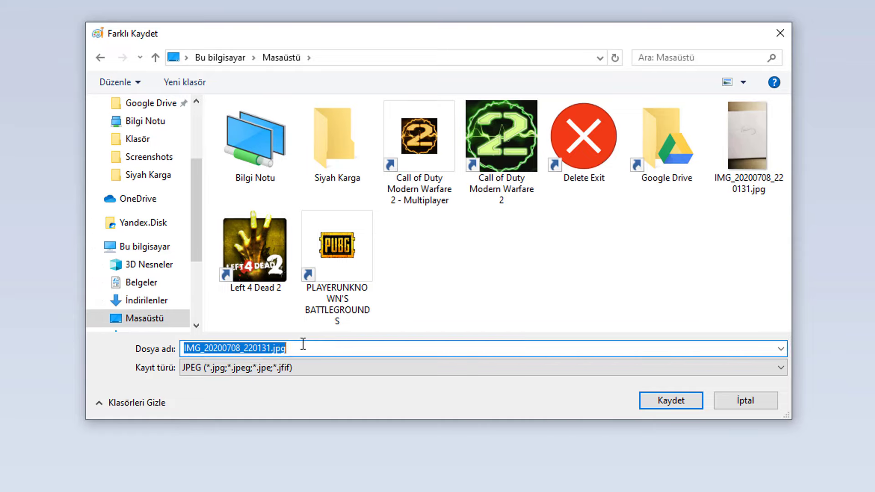
type("12345")
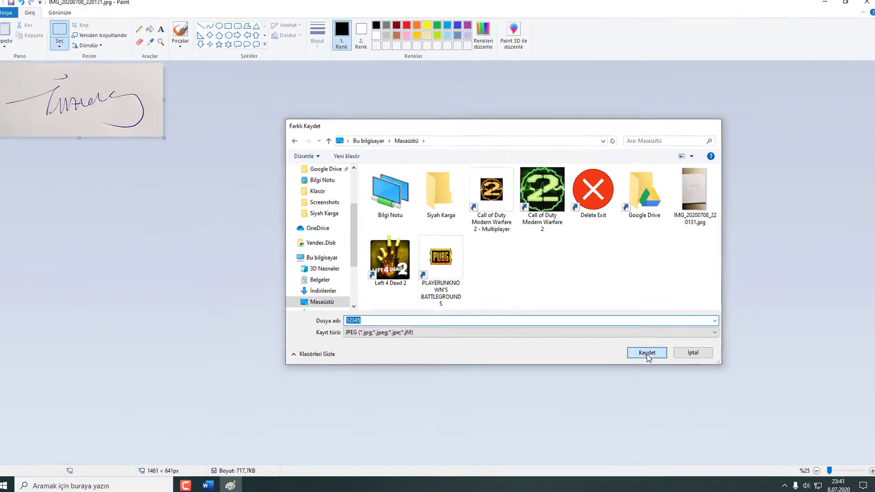
left_click(671, 400)
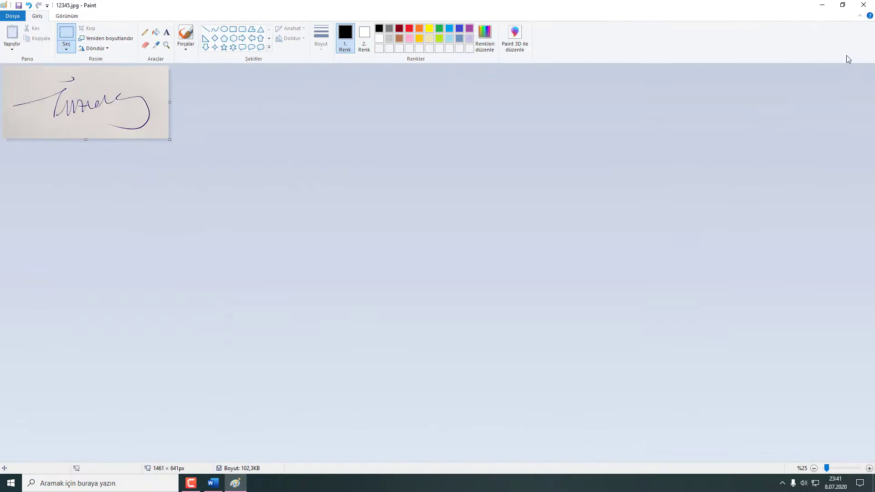
Close Paint and drag 12345.jpg from the desktop into the Dilekçe.docx letter.
left_click(864, 5)
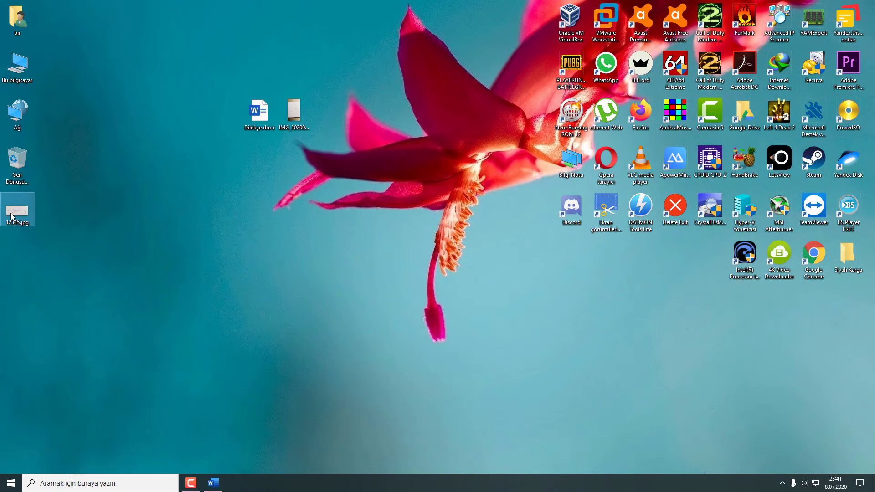
left_click_drag(12, 216, 325, 113)
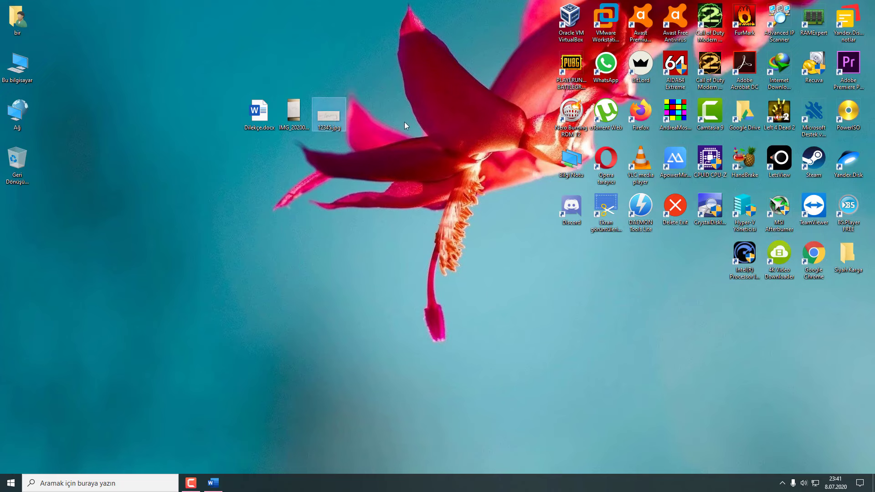
left_click_drag(328, 114, 375, 200)
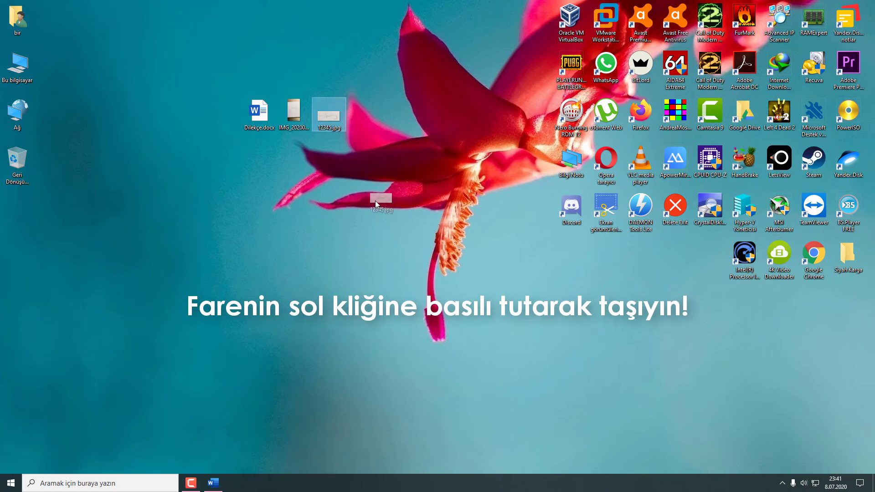
mouse_move(261, 366)
left_mouse_down()
mouse_move(213, 483)
mouse_move(458, 333)
left_mouse_up()
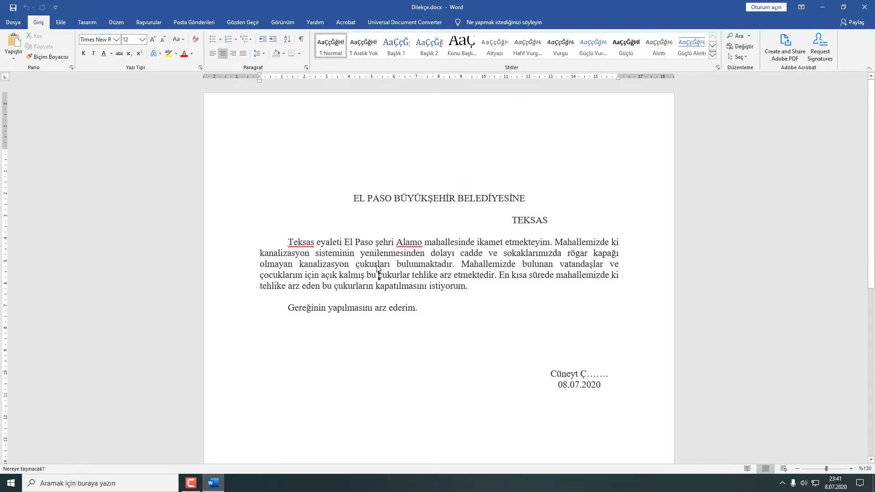
left_click_drag(458, 333, 377, 264)
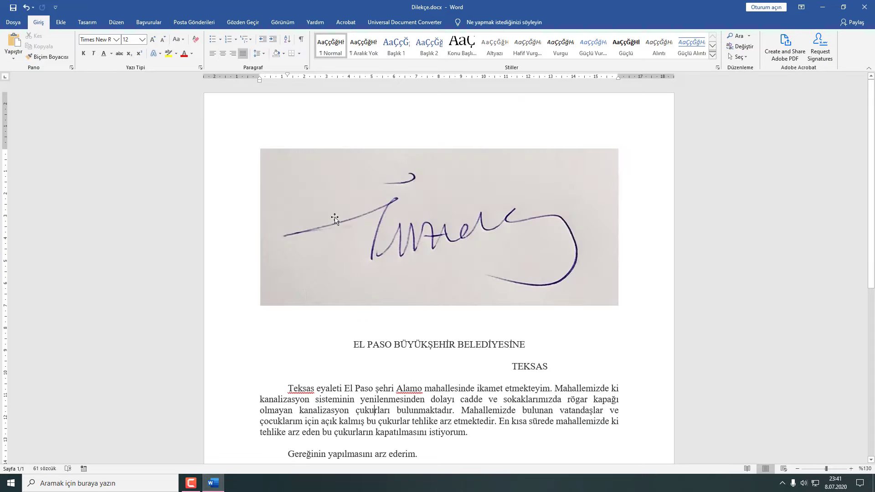
left_click(457, 222)
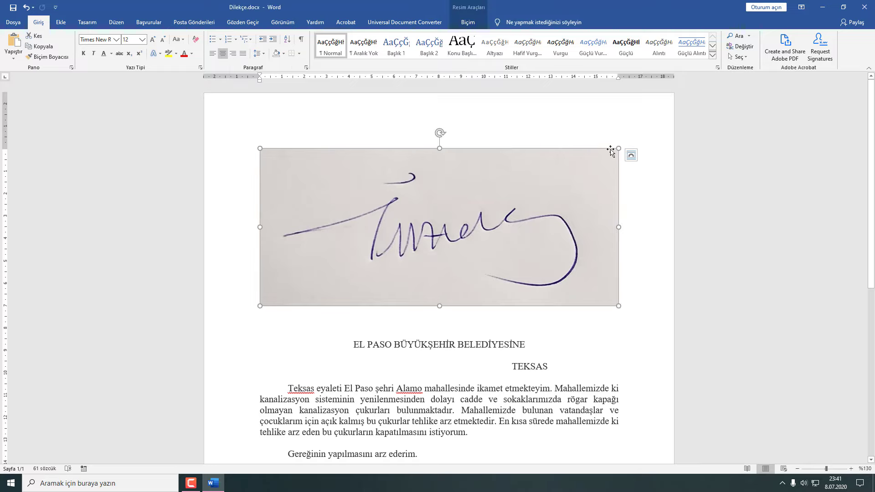
Shrink the signature image and set its text wrapping to Behind Text.
mouse_move(618, 148)
left_mouse_down()
mouse_move(542, 148)
mouse_move(514, 194)
mouse_move(485, 197)
left_mouse_up()
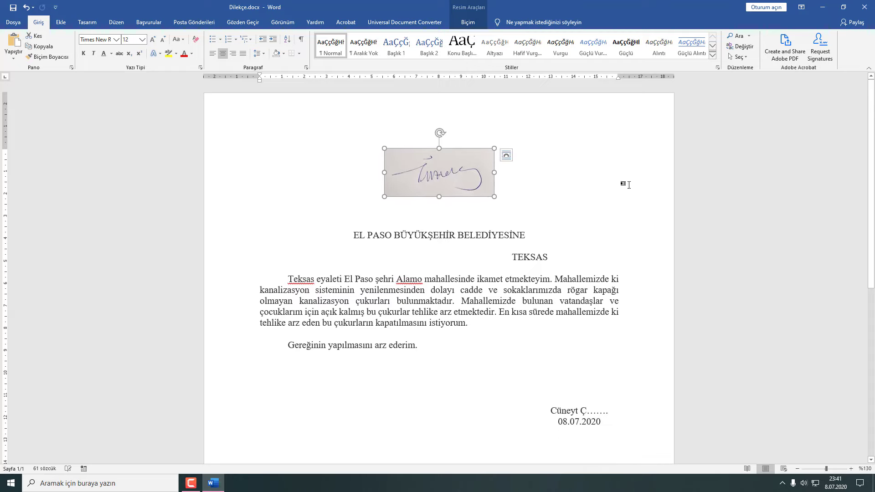
right_click(429, 174)
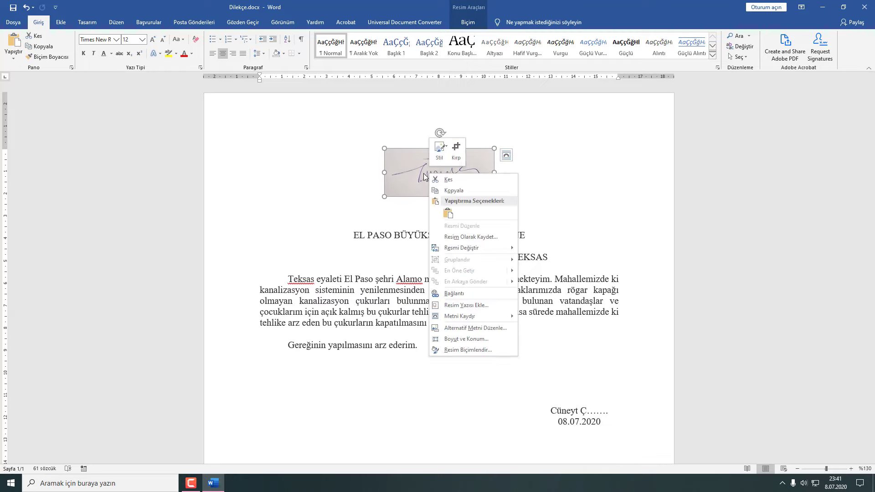
mouse_move(459, 317)
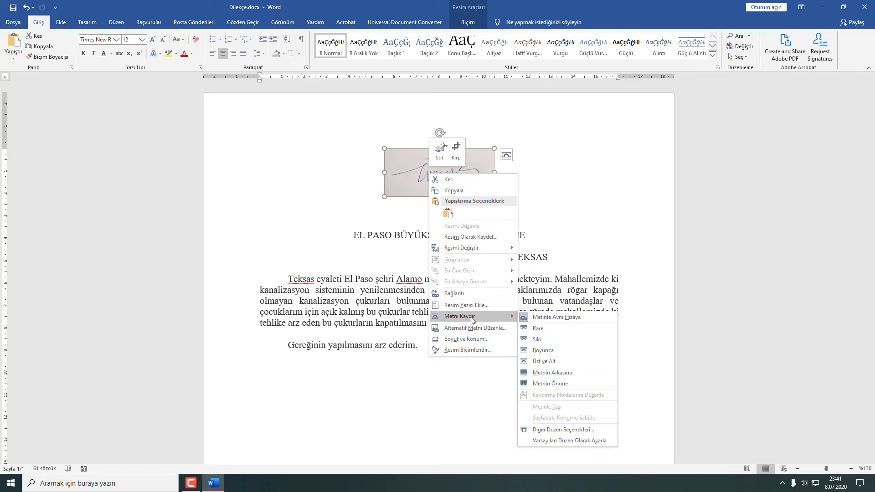
left_click(554, 373)
left_click(518, 369)
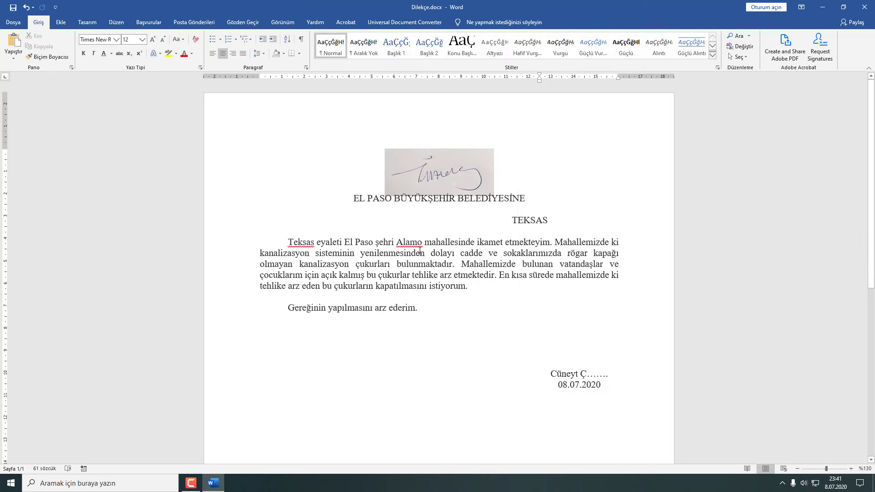
Drag the signature down to sit just above the signer's name and 08.07.2020 date.
mouse_move(464, 175)
left_mouse_down()
mouse_move(460, 415)
mouse_move(593, 345)
mouse_move(607, 349)
left_mouse_up()
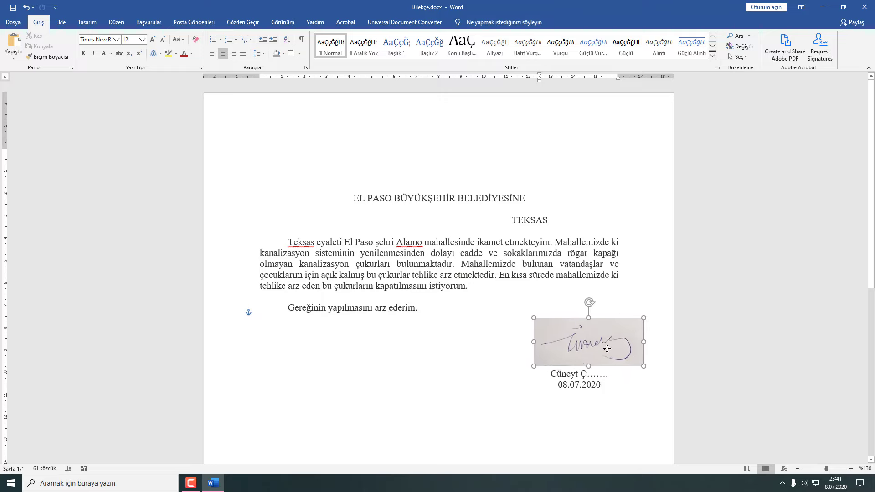
left_click_drag(607, 349, 589, 353)
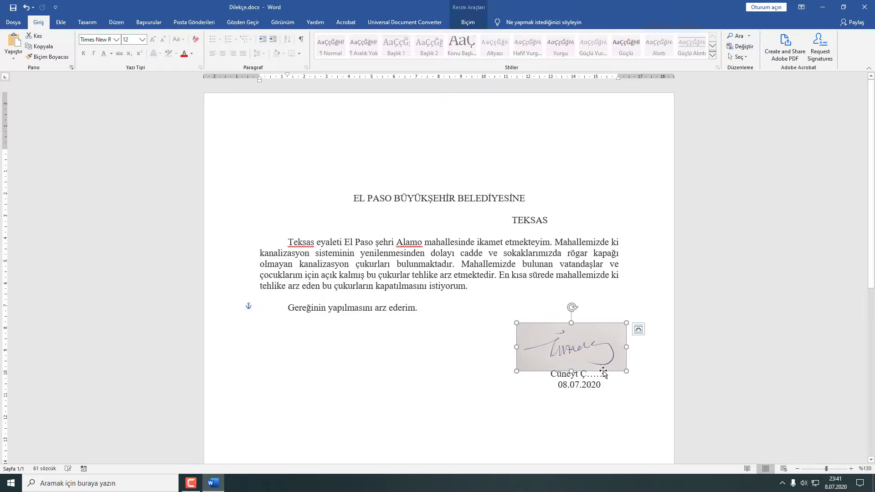
scroll(597, 371, "down", 3)
scroll(590, 363, "up", 1)
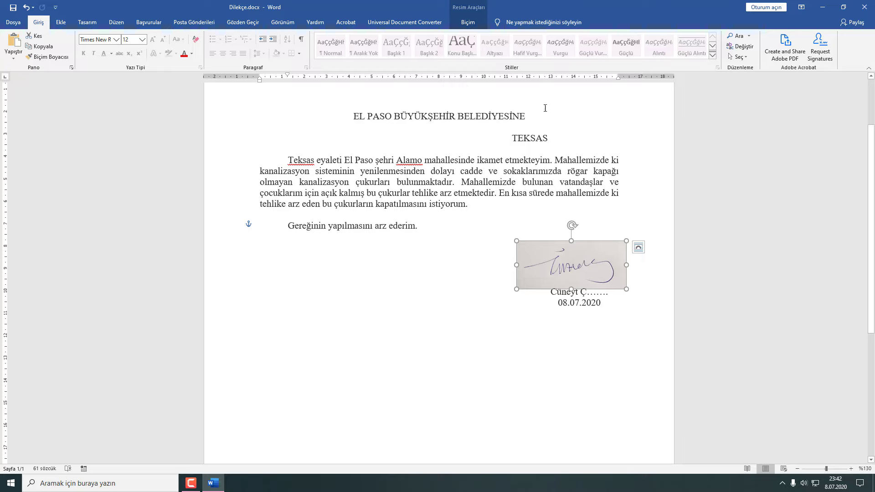
Apply the Brightness +20% Contrast 0% correction to the signature image.
left_click(469, 25)
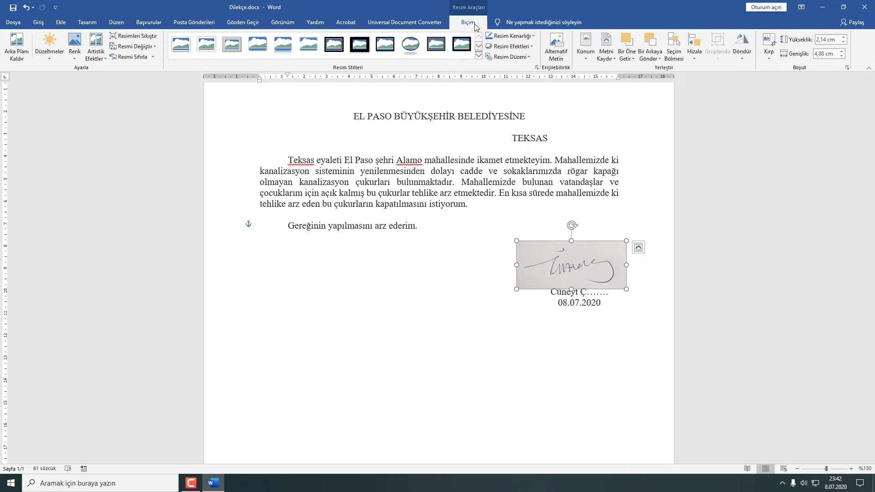
left_click(53, 56)
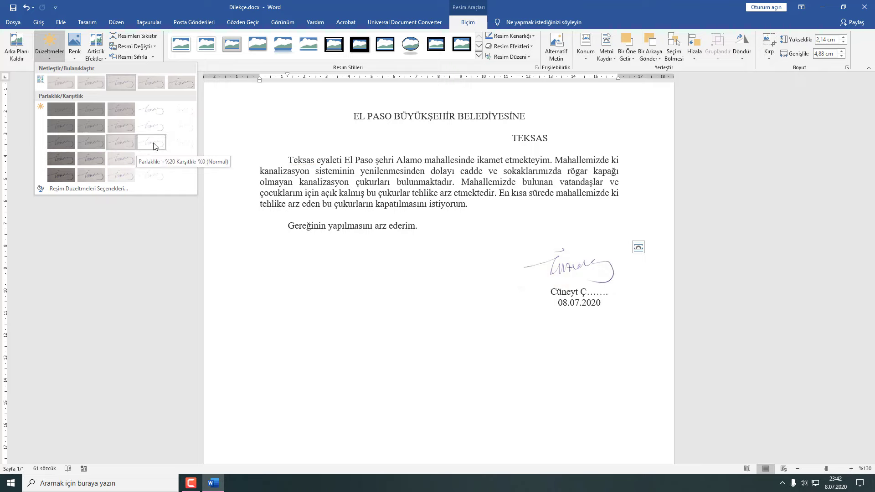
left_click(152, 142)
left_click(260, 331)
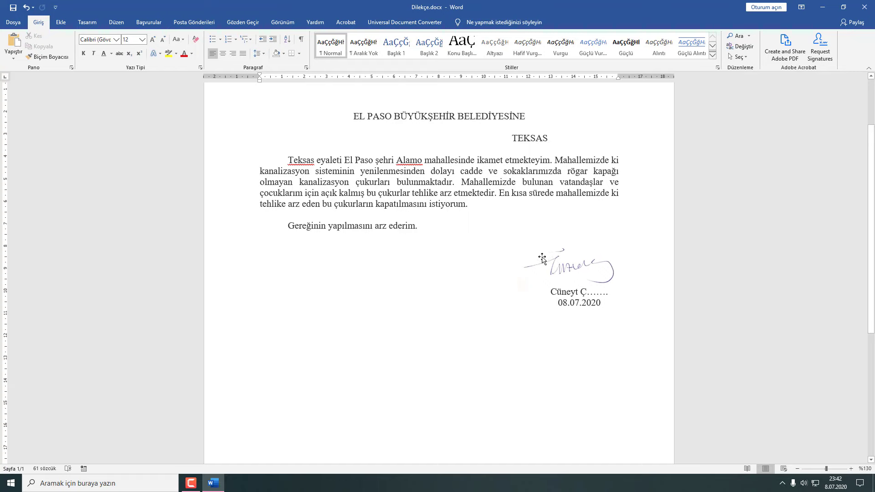
Select the signature image and tilt it counter-clockwise.
left_click(554, 263)
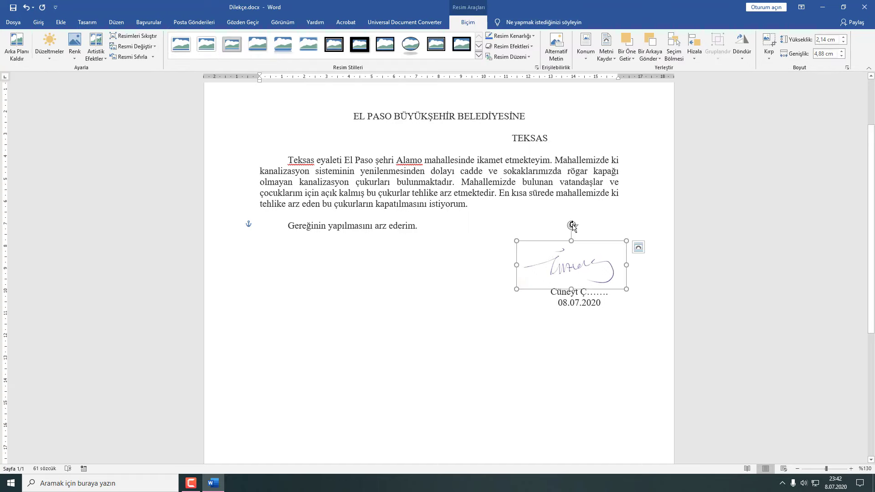
left_click_drag(572, 225, 567, 232)
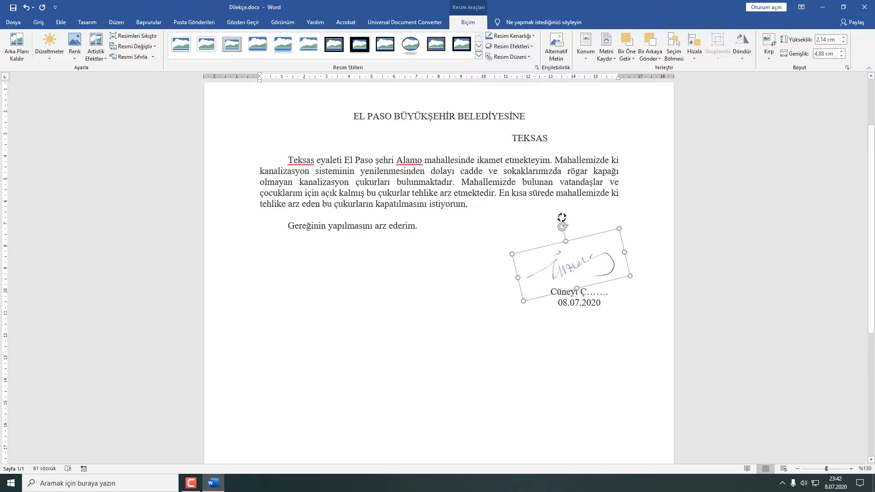
mouse_move(567, 233)
left_mouse_down()
mouse_move(575, 218)
mouse_move(582, 231)
left_mouse_up()
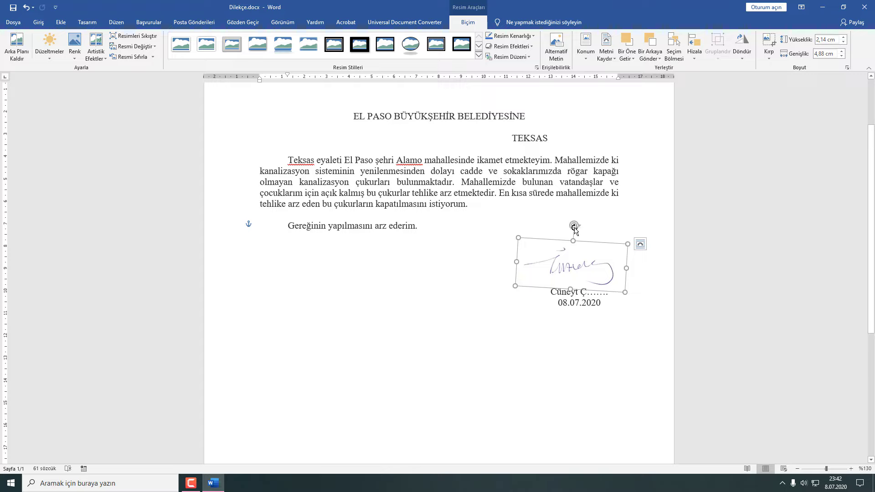
mouse_move(574, 227)
left_mouse_down()
mouse_move(565, 240)
mouse_move(573, 280)
left_mouse_up()
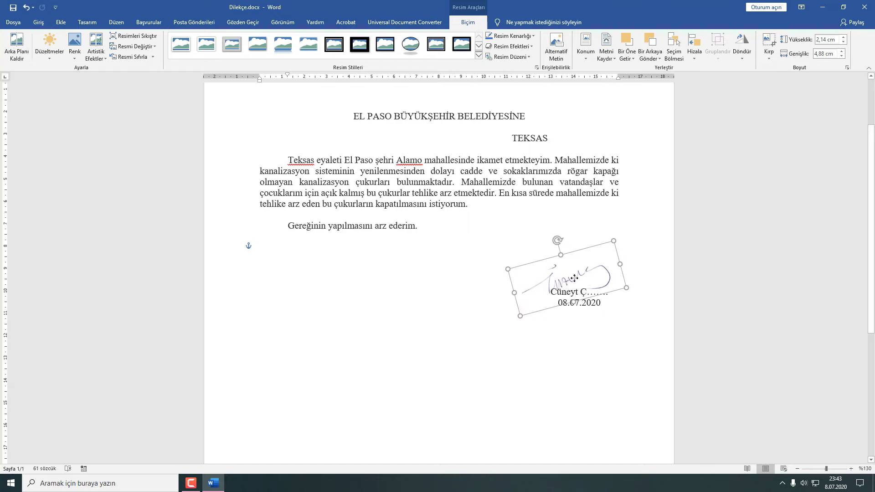
Enlarge the signature to 2.58 × 5.88 cm and position it over the signer's name.
left_click(585, 361)
left_click(583, 285)
left_click_drag(613, 241, 625, 219)
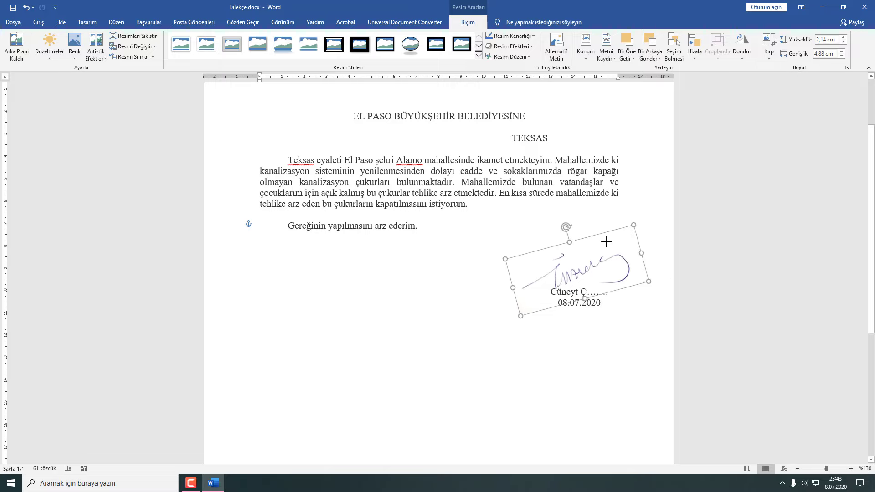
left_click_drag(624, 219, 609, 245)
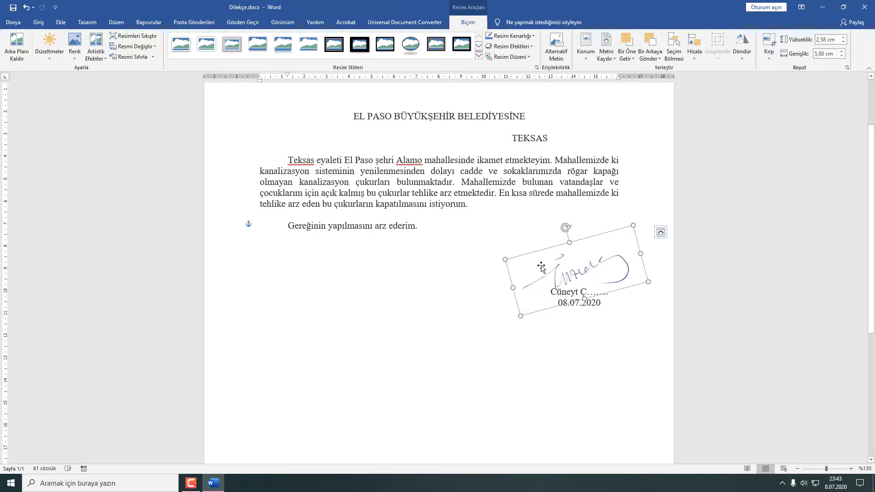
left_click_drag(535, 263, 530, 268)
left_click(599, 395)
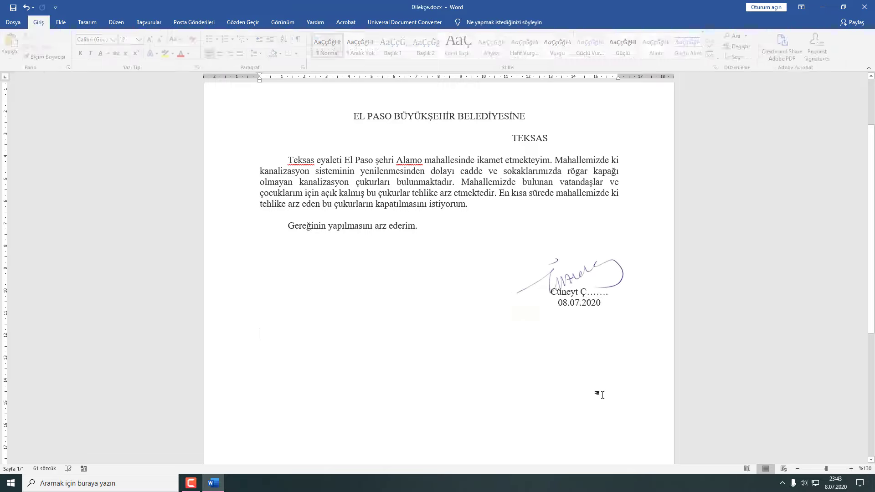
scroll(545, 365, "up", 3)
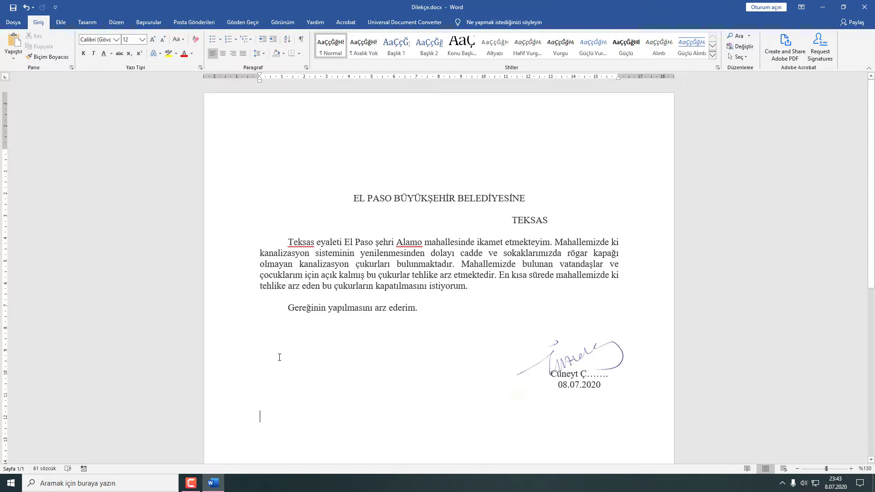
Save the letter as PDF (*.pdf) named Dilekçe.pdf on the Desktop.
left_click(14, 22)
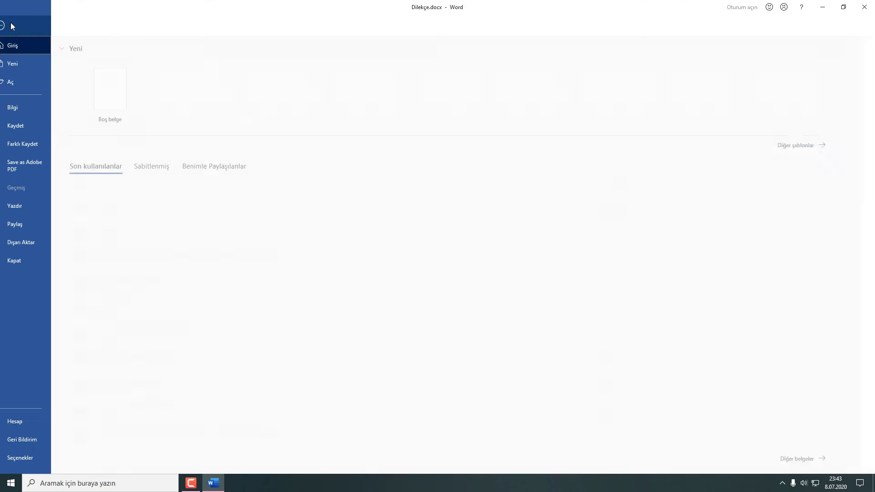
left_click(23, 144)
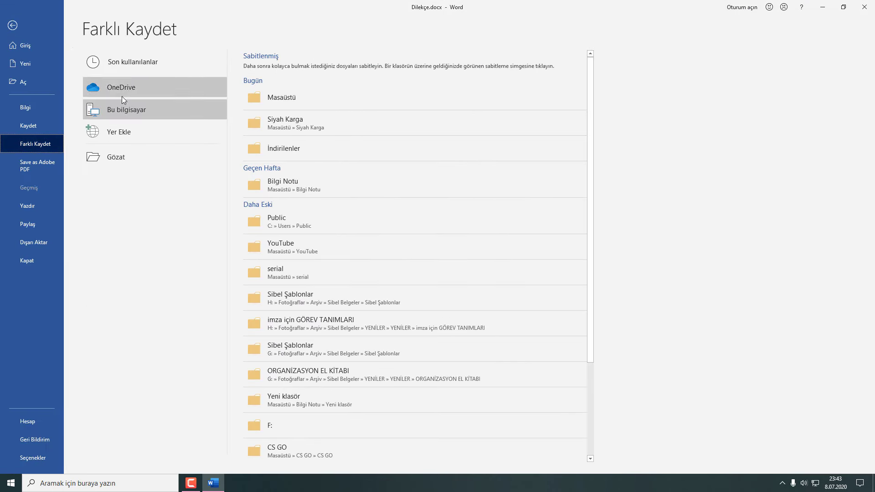
left_click(277, 97)
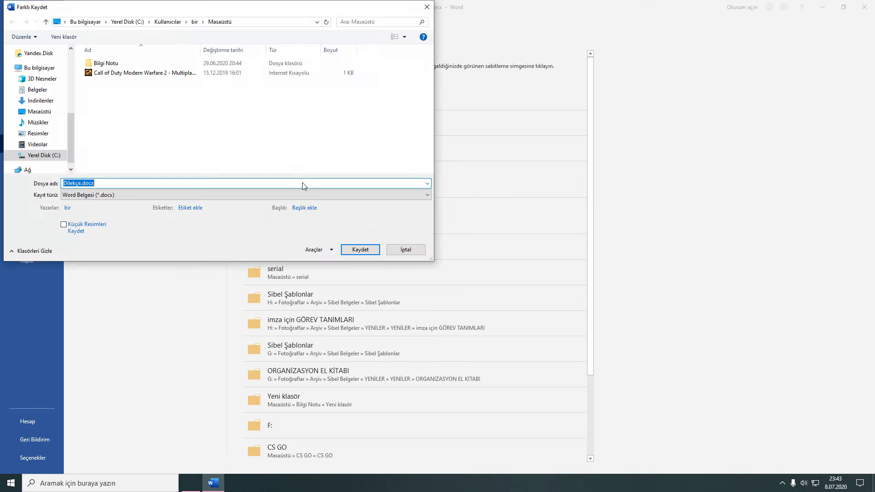
left_click(92, 195)
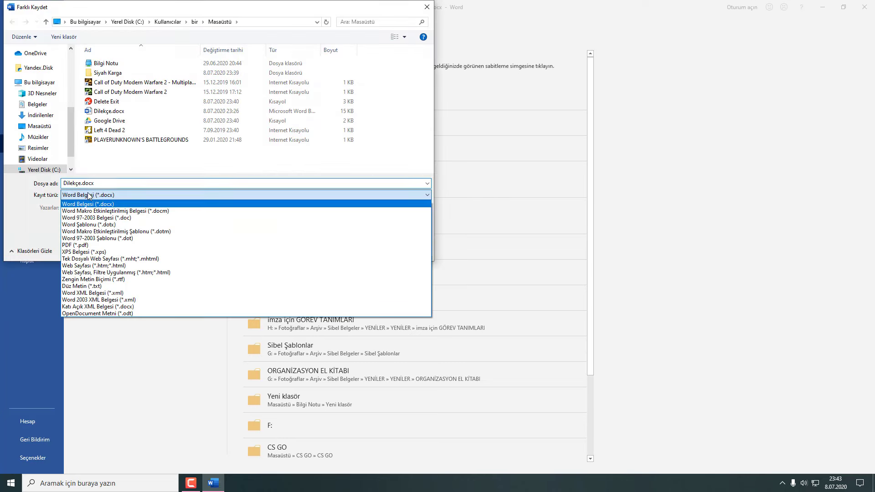
left_click(96, 246)
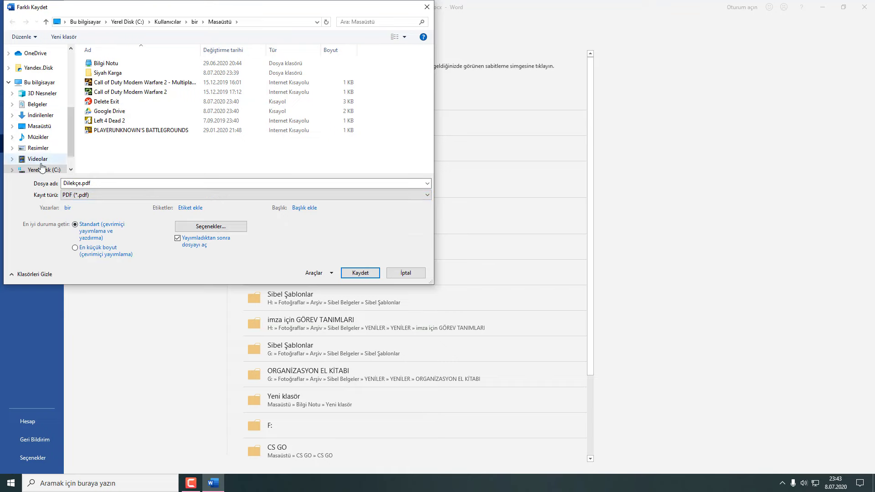
left_click(39, 126)
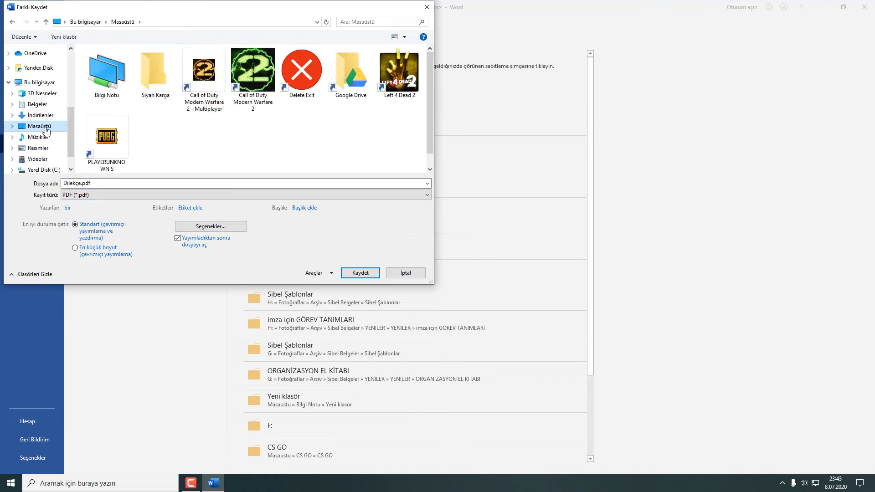
left_click(360, 273)
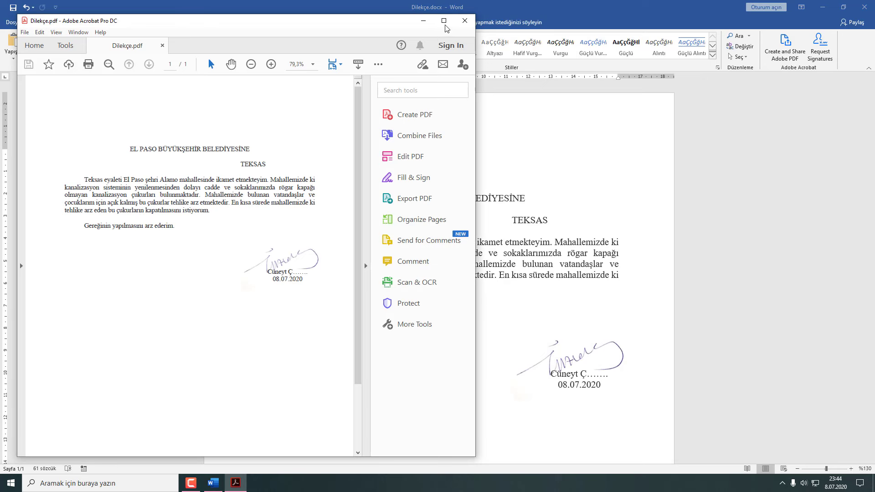
Maximize the Acrobat window to check Dilekçe.pdf, then close Acrobat.
left_click(444, 21)
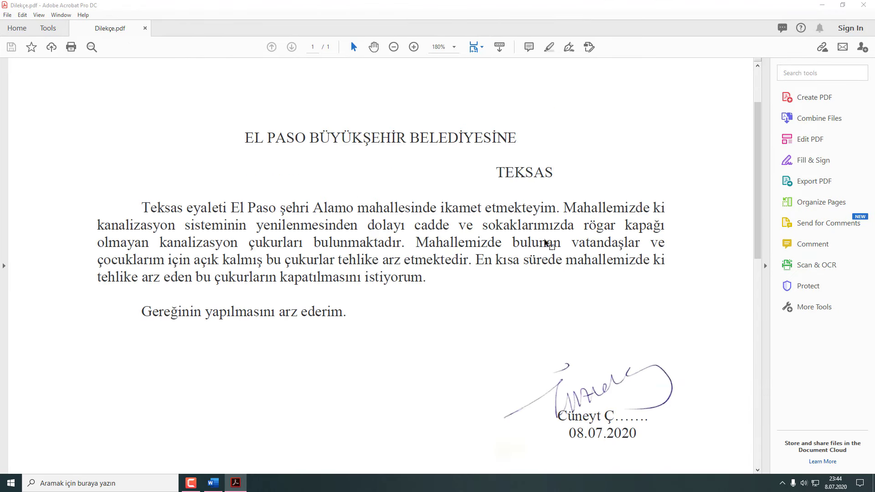
left_click(863, 5)
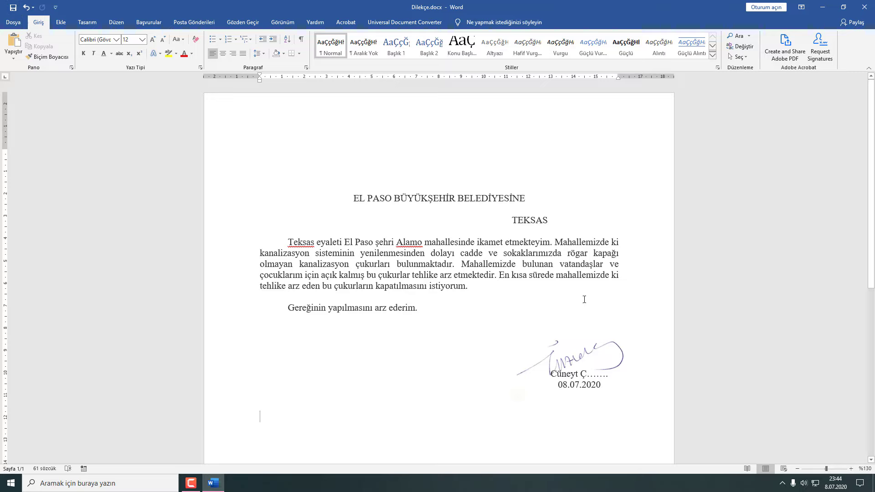
left_click(581, 360)
left_click(528, 285)
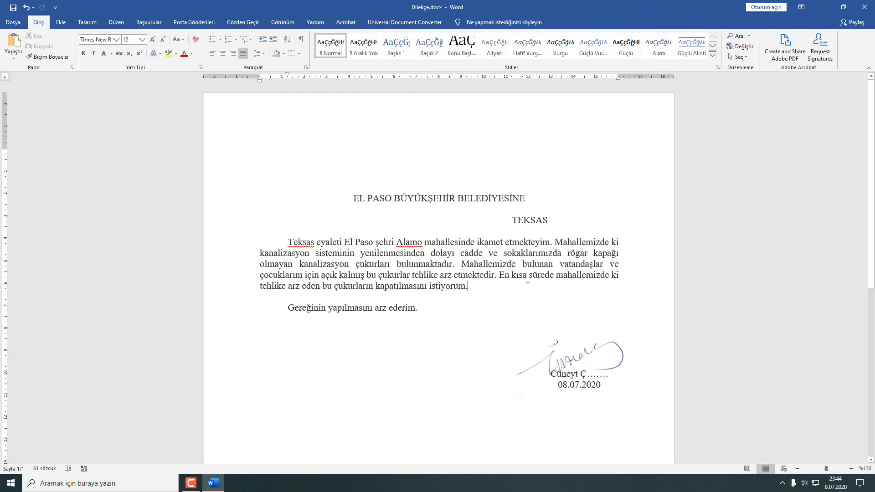